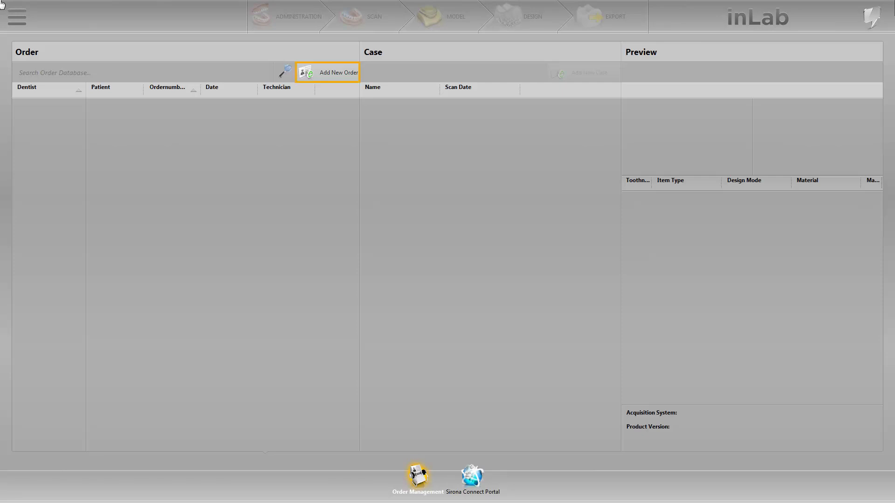
- Create a new order with the dentist and patient names entered, then save it to add a case
click(347, 76)
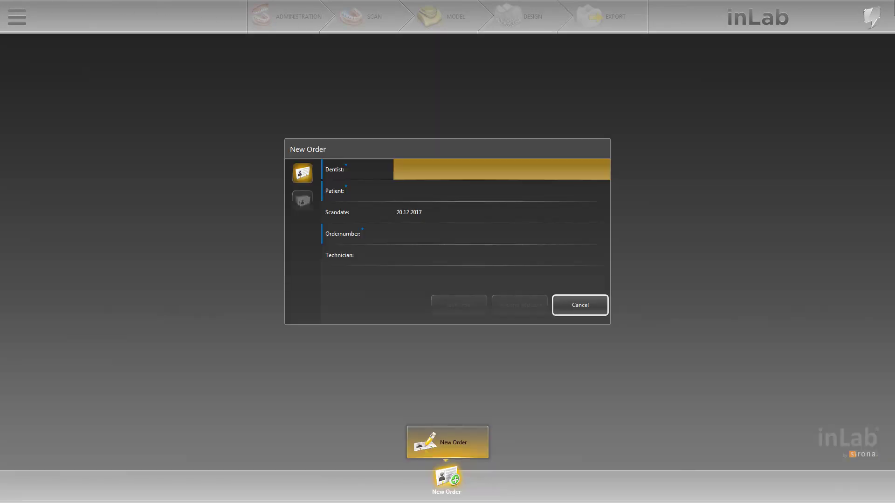
text(Dentist)
key(Tab)
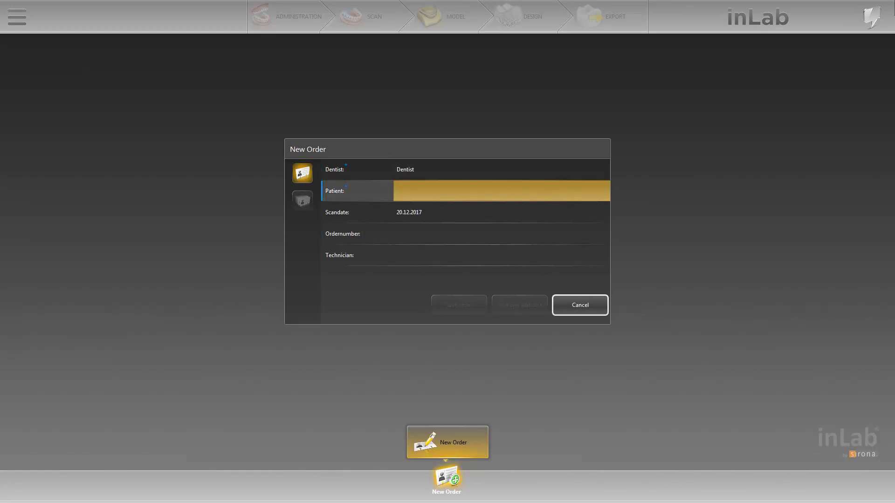
text(Patient)
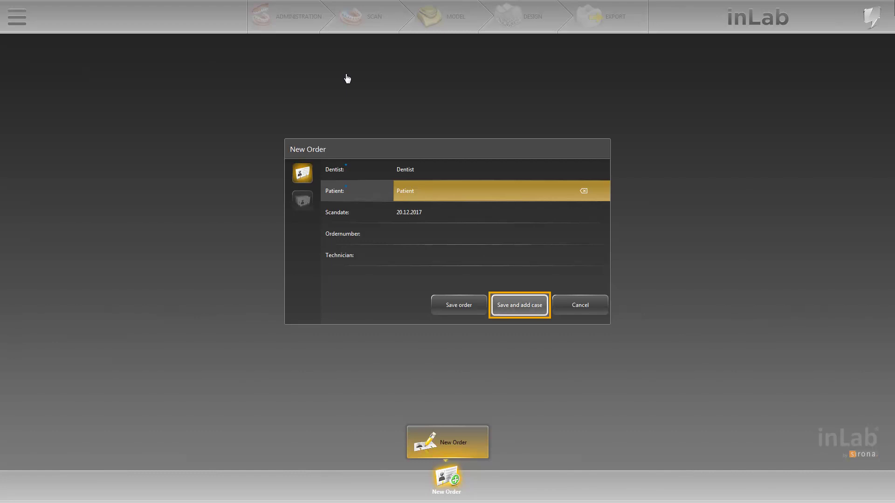
click(512, 306)
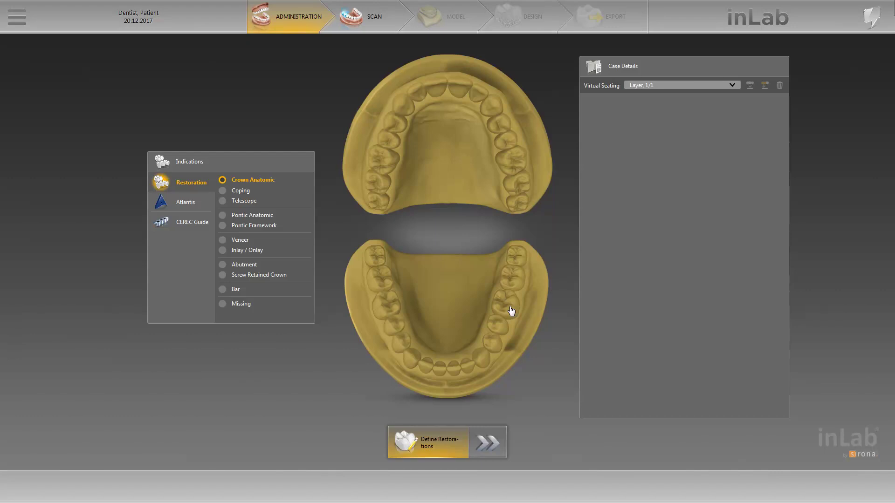
- Mark upper tooth 16 for an anatomic crown restoration
click(384, 156)
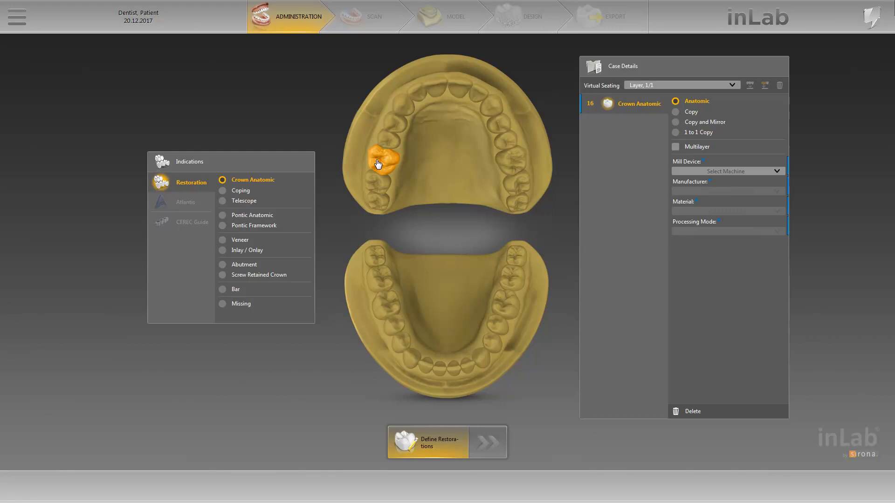
- Give tooth 16 MC X5 with Dentsply Sirona CELTRA DUO, then add an anatomic crown on tooth 14
click(776, 171)
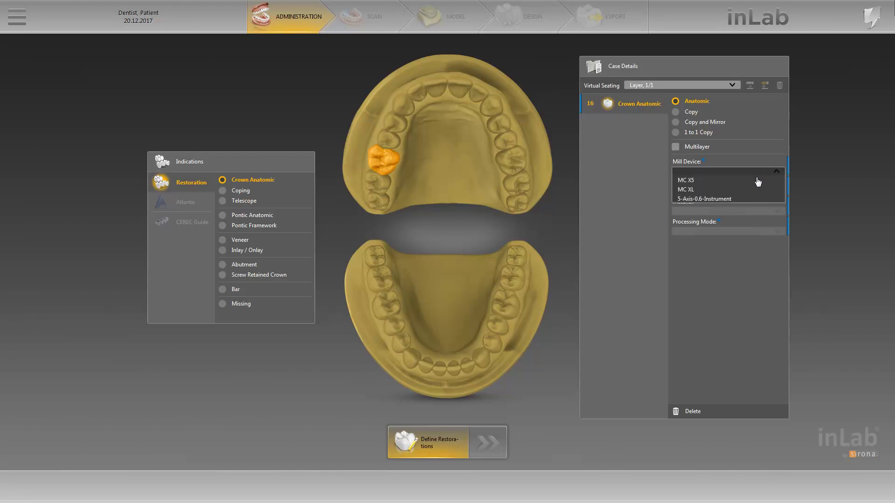
click(758, 180)
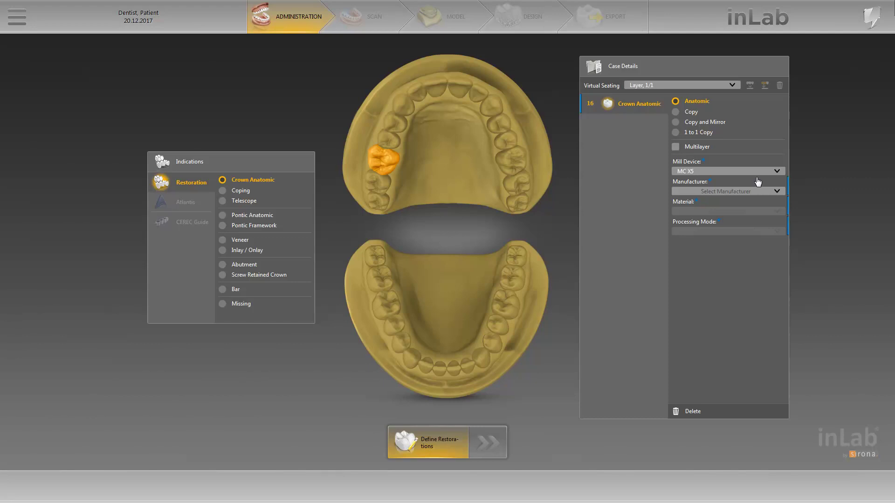
click(776, 191)
click(745, 210)
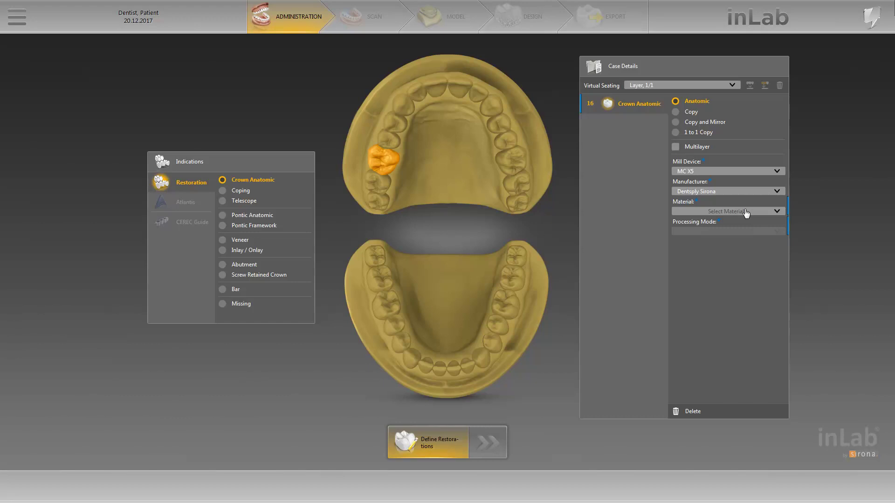
click(776, 213)
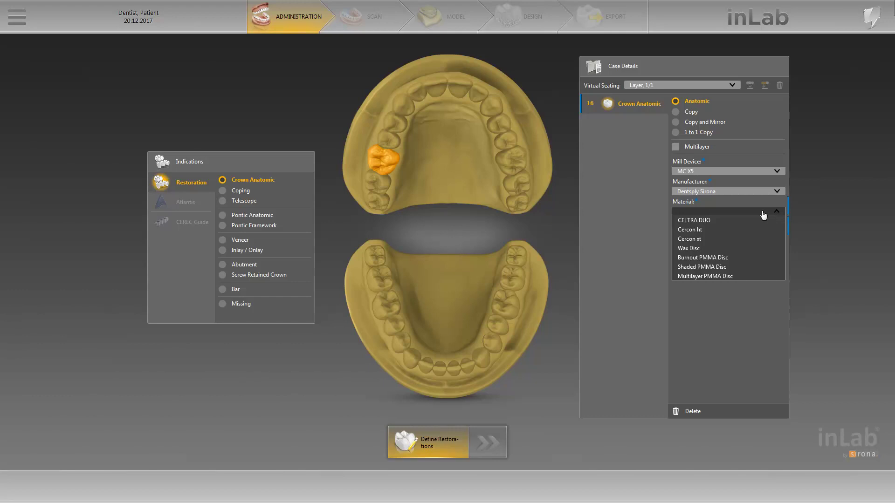
click(747, 221)
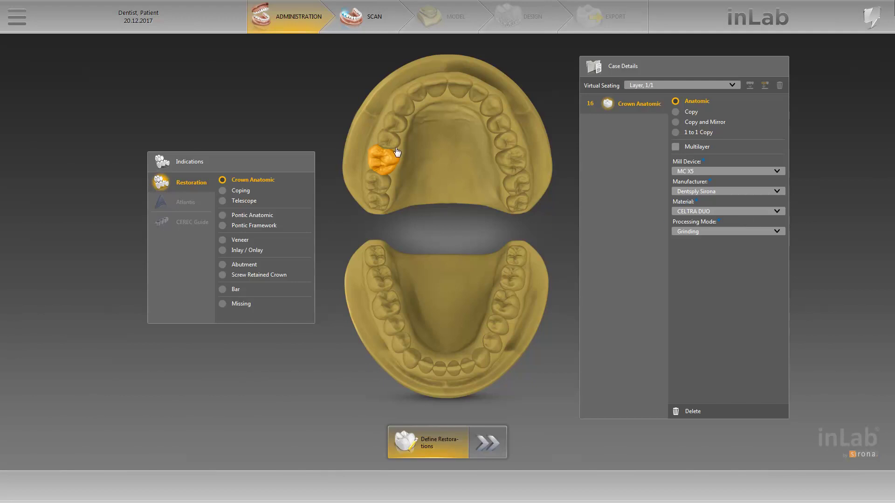
click(391, 127)
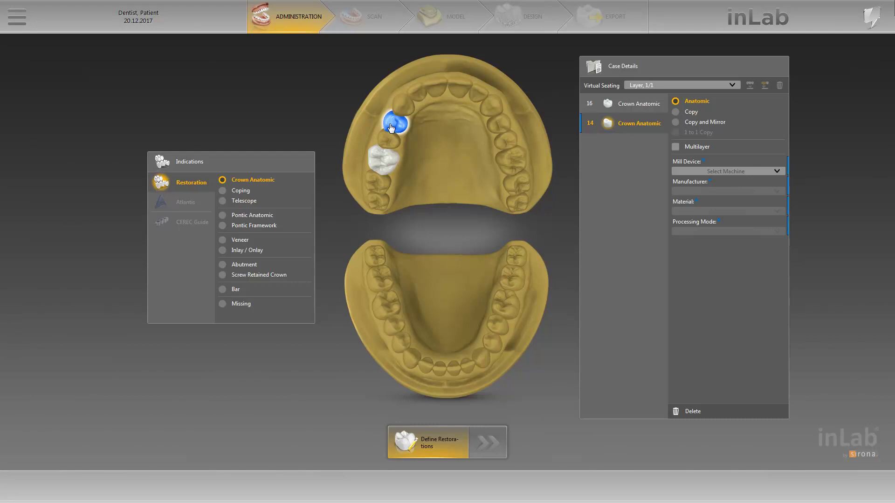
- Add anatomic crowns on upper tooth 22 and lower teeth 36 and 45
click(475, 97)
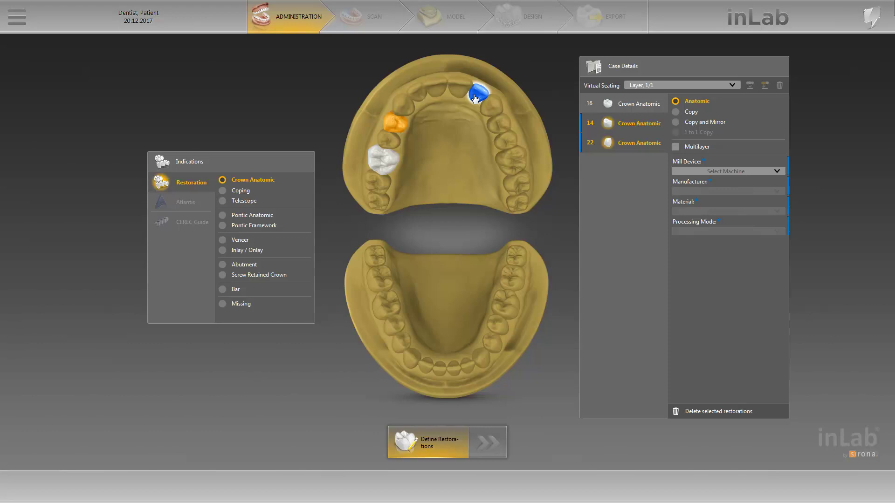
click(500, 301)
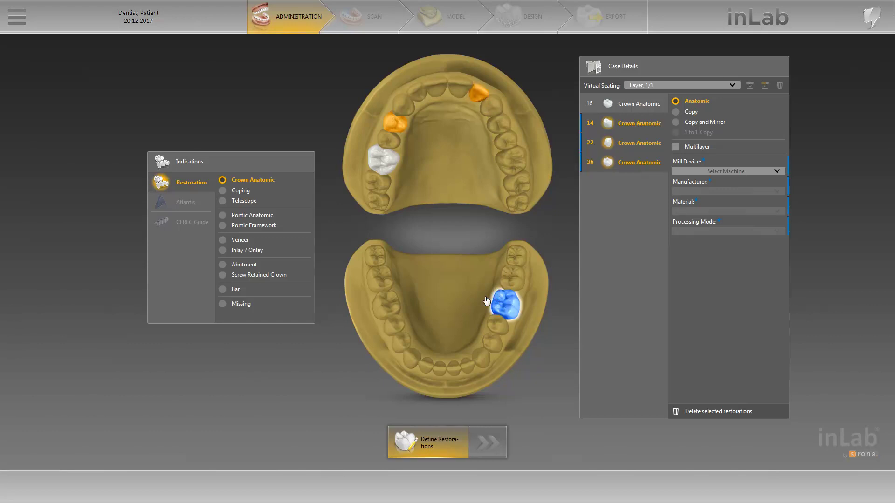
click(392, 326)
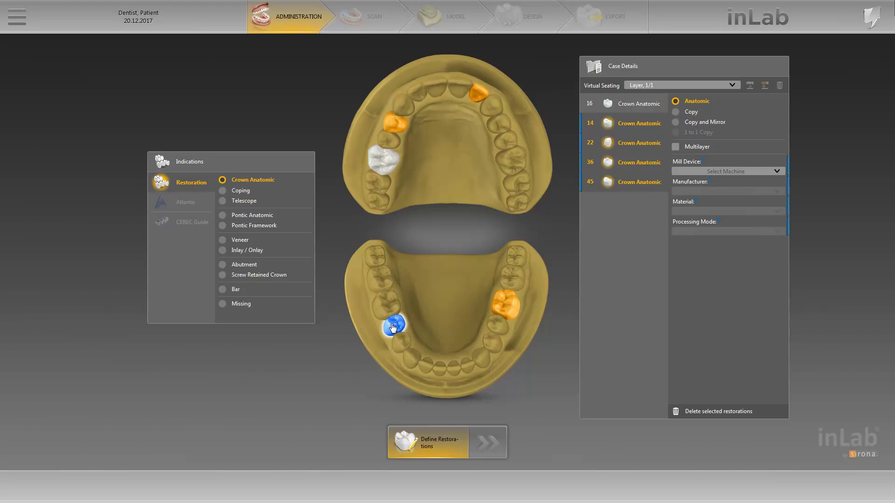
click(748, 173)
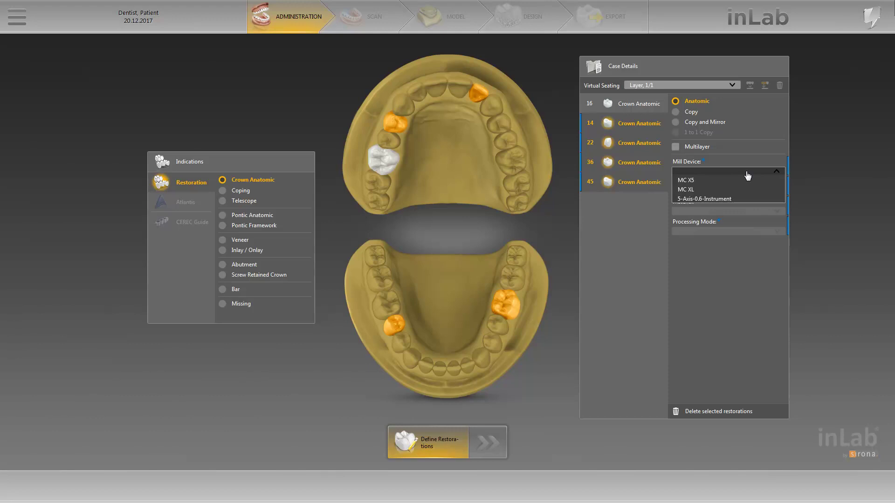
- Assign MC X5 with SIRONA CEREC Blocs C PC to the crowns on teeth 14, 22, 36 and 45
click(732, 180)
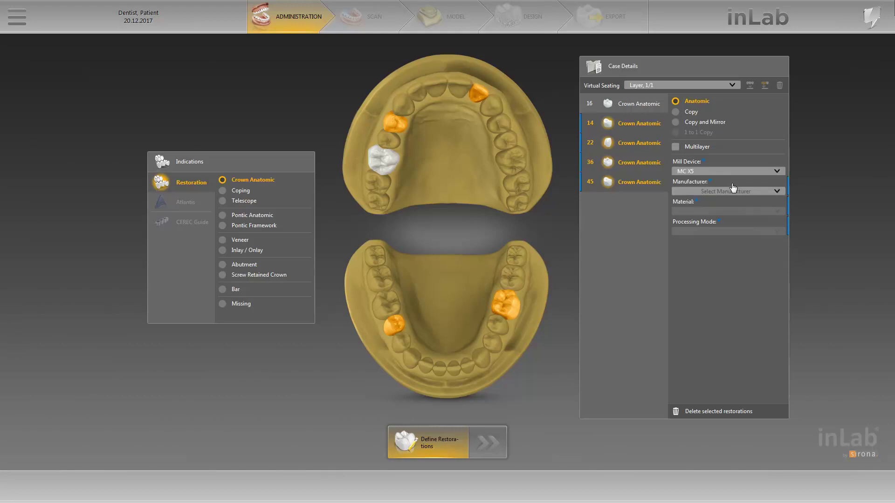
click(733, 189)
click(730, 202)
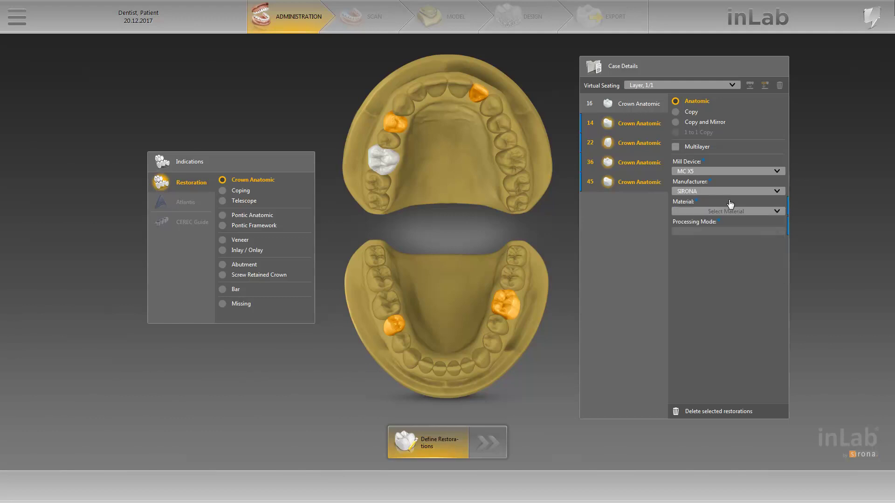
click(727, 212)
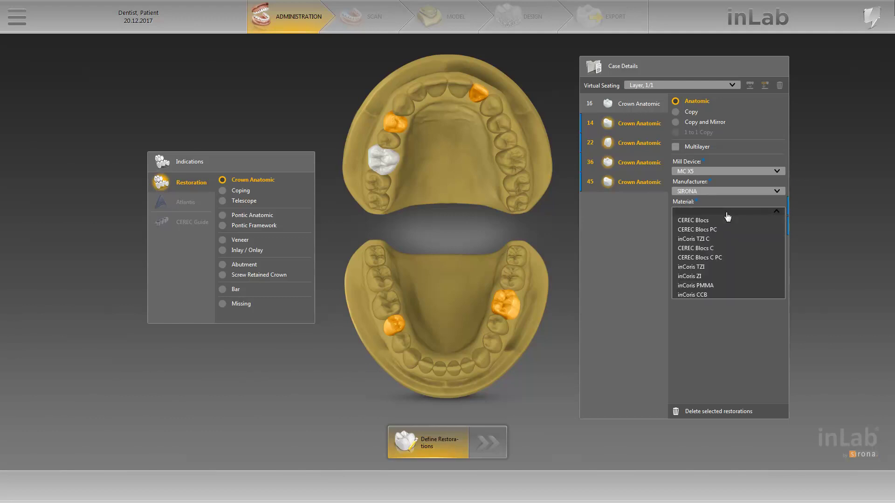
click(718, 257)
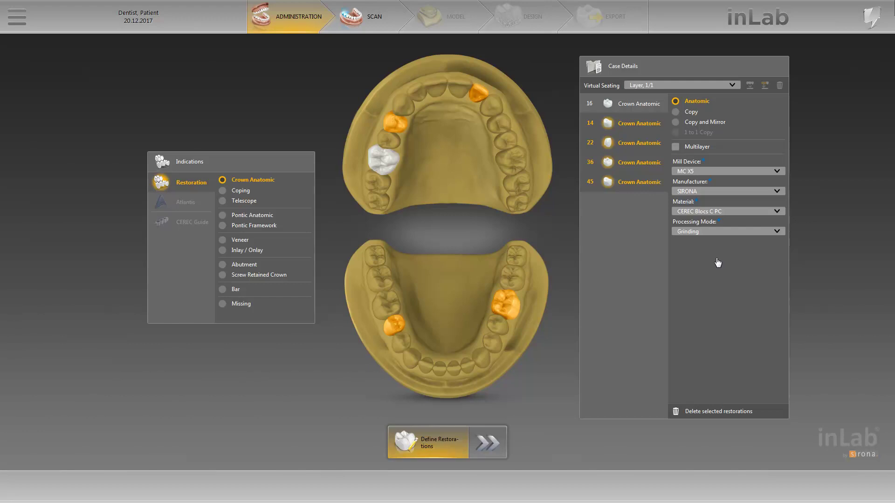
click(628, 186)
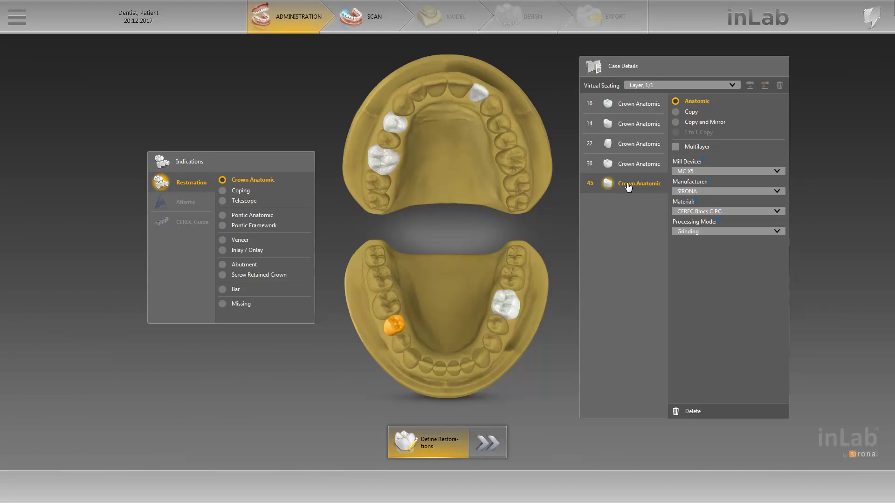
- Switch tooth 45 to MC XL, CEREC Blocs PC and Cyl. Bur 12 EF burs, then request its deletion
click(771, 172)
click(755, 190)
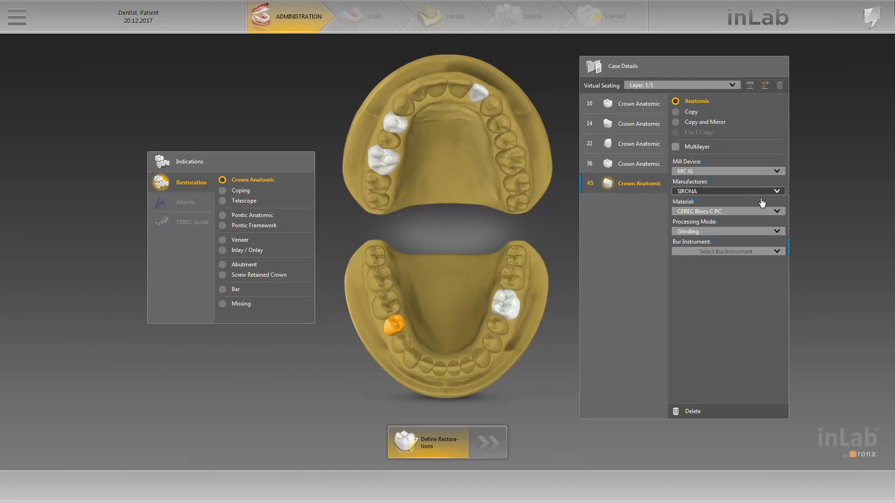
click(755, 213)
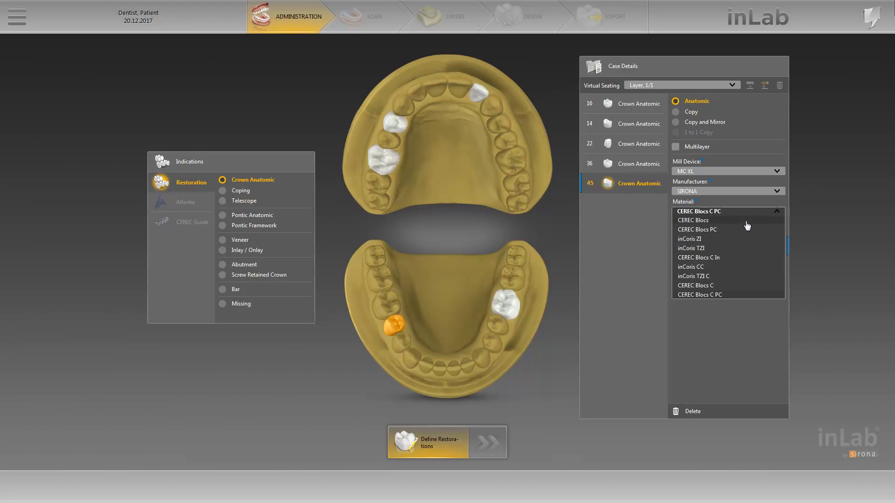
click(743, 230)
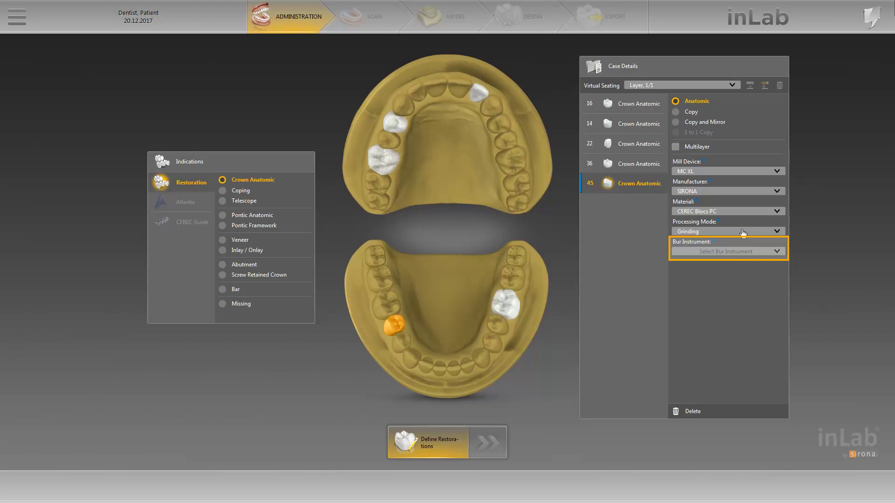
click(760, 254)
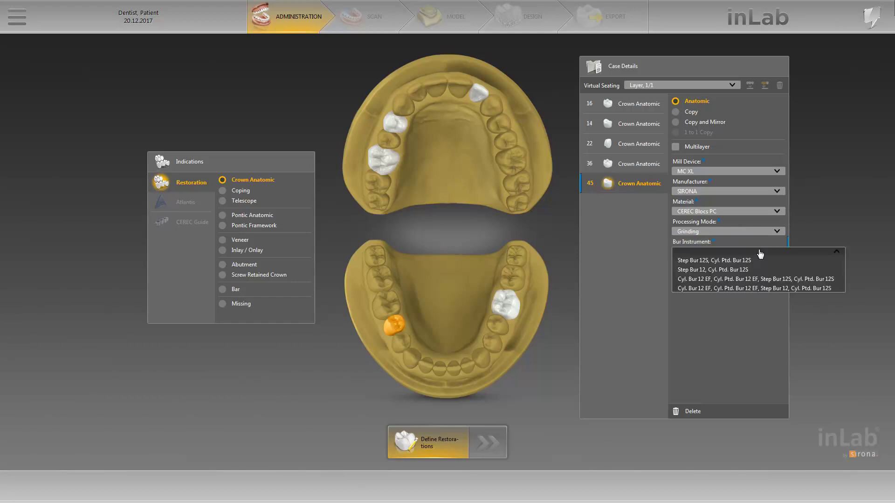
click(759, 281)
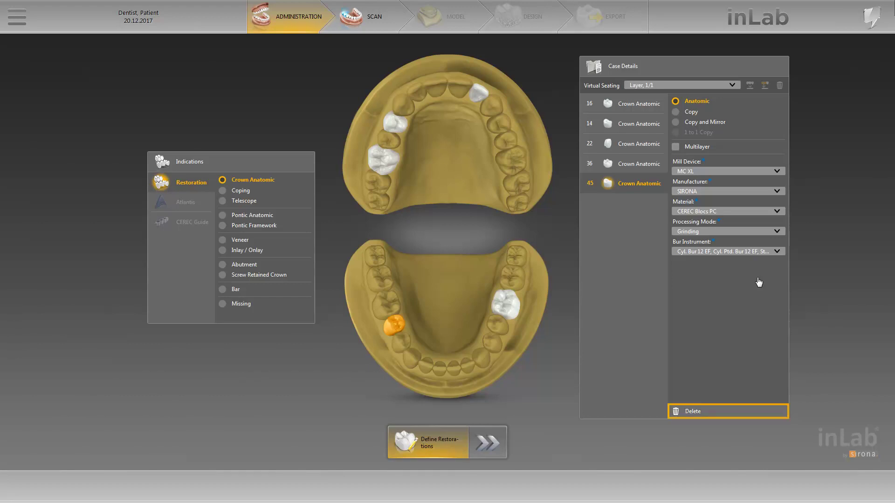
click(694, 412)
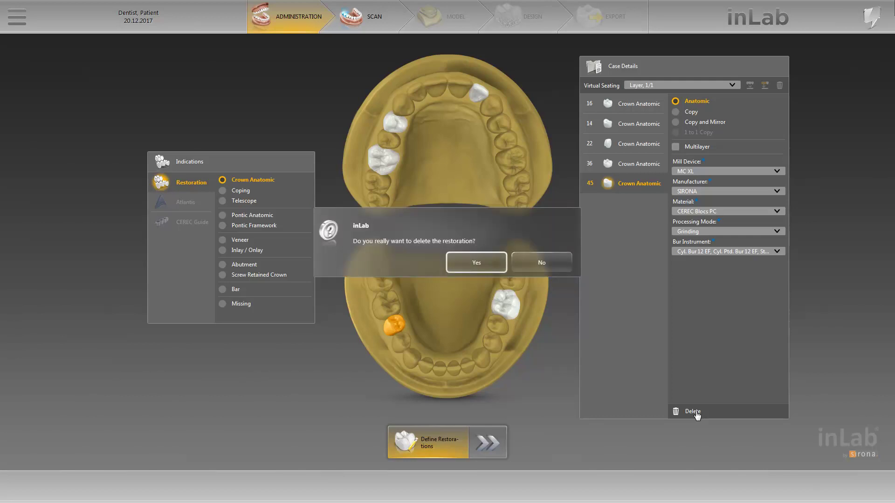
- Cancel the single deletion, then delete the crowns on teeth 36 and 45 together
click(562, 264)
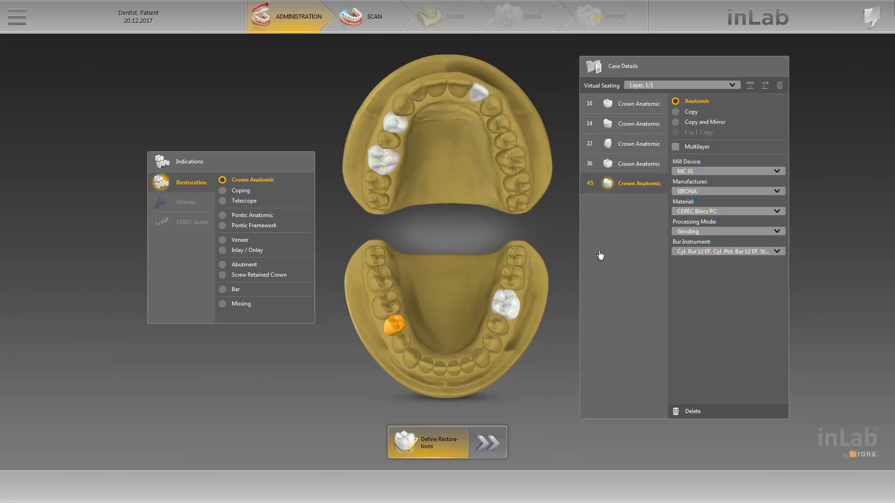
ctrl+click(630, 166)
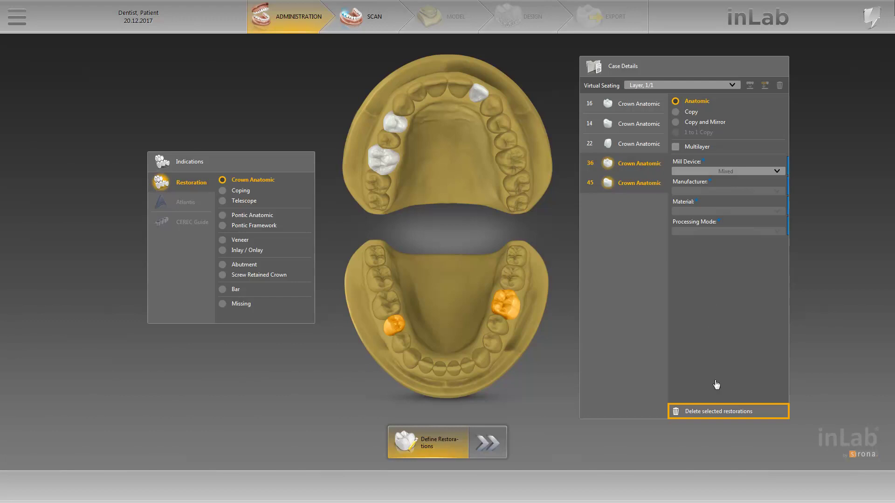
click(717, 413)
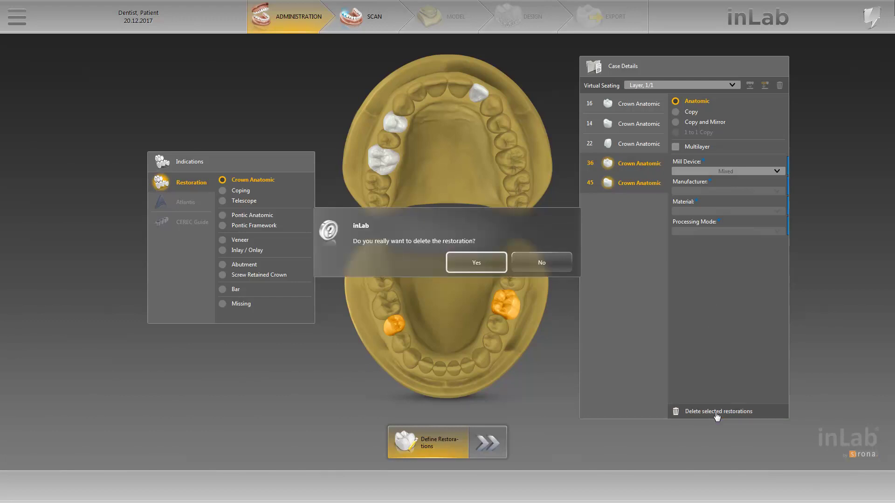
click(487, 269)
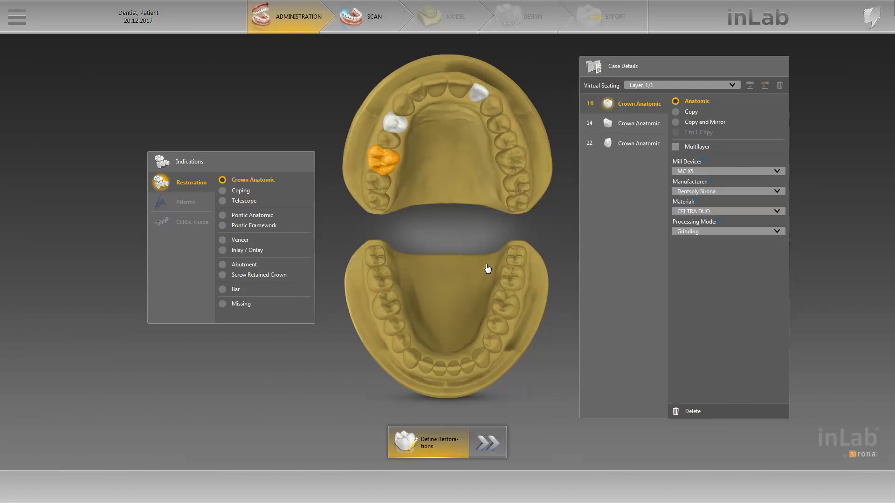